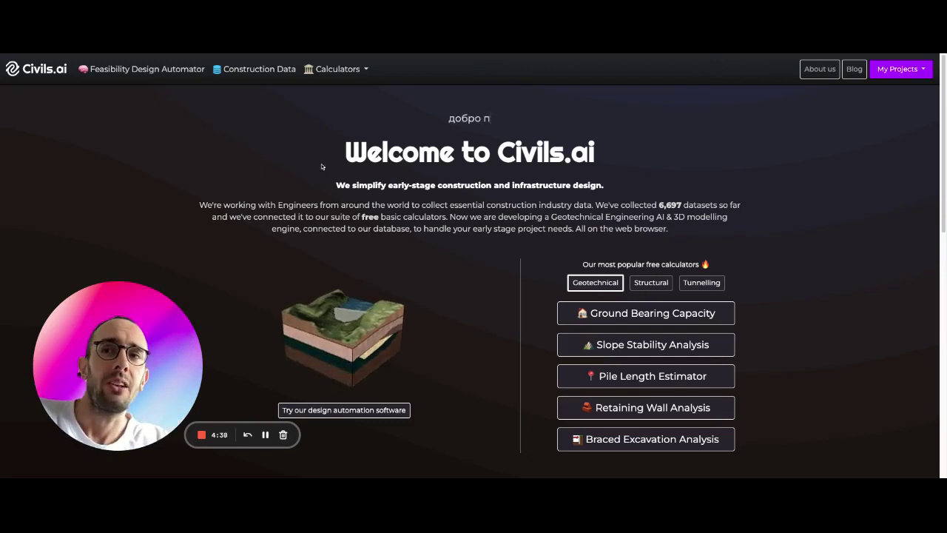
# Step: Open the free Steel Section Designer from the Structural calculators list
pyautogui.click(336, 69)
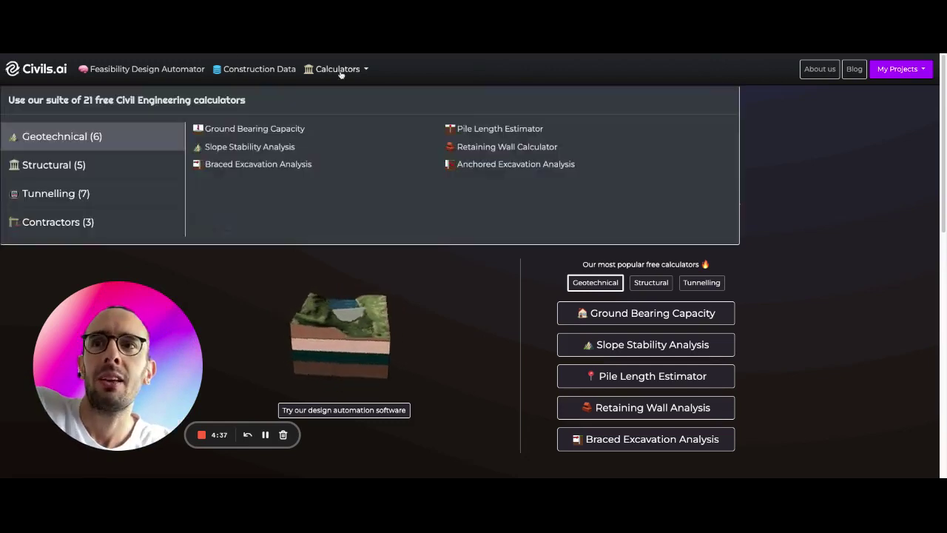
pyautogui.click(68, 165)
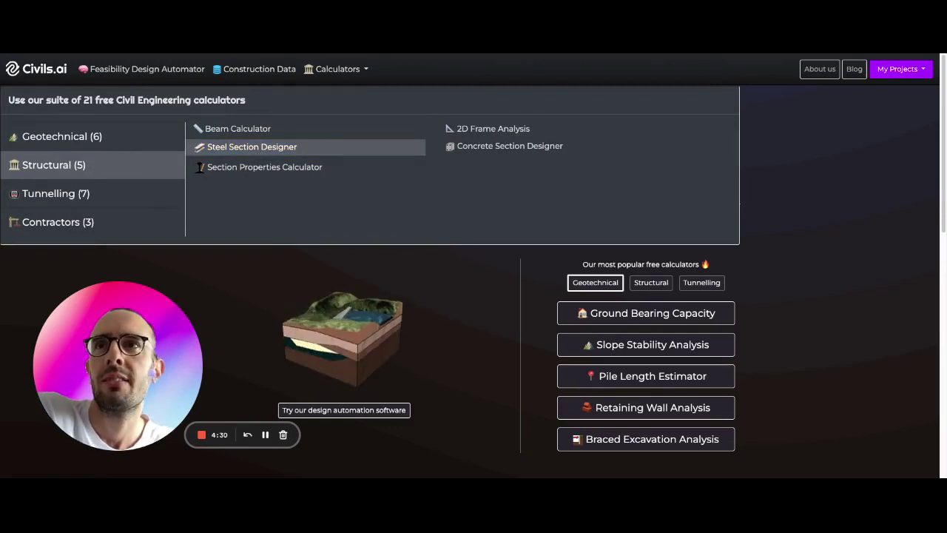
pyautogui.click(252, 146)
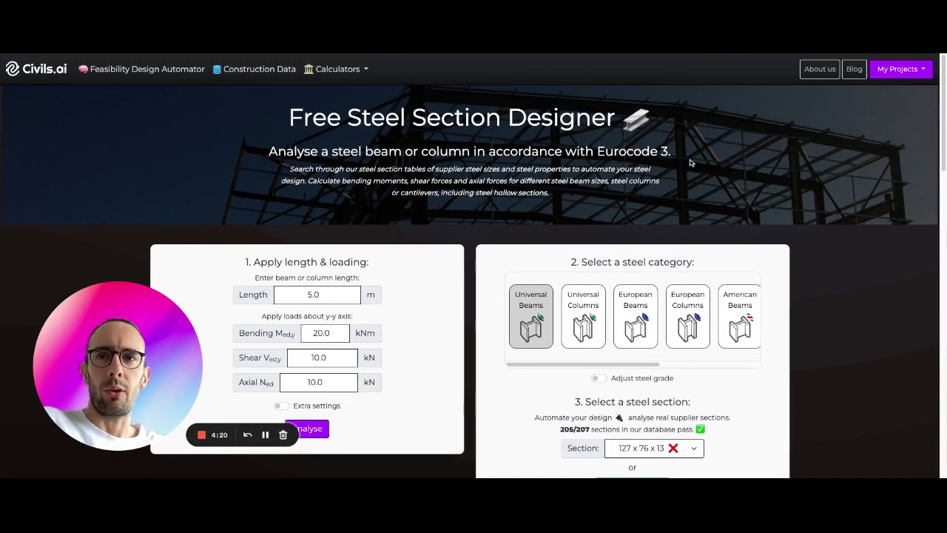
pyautogui.scroll(-2, 503, 189)
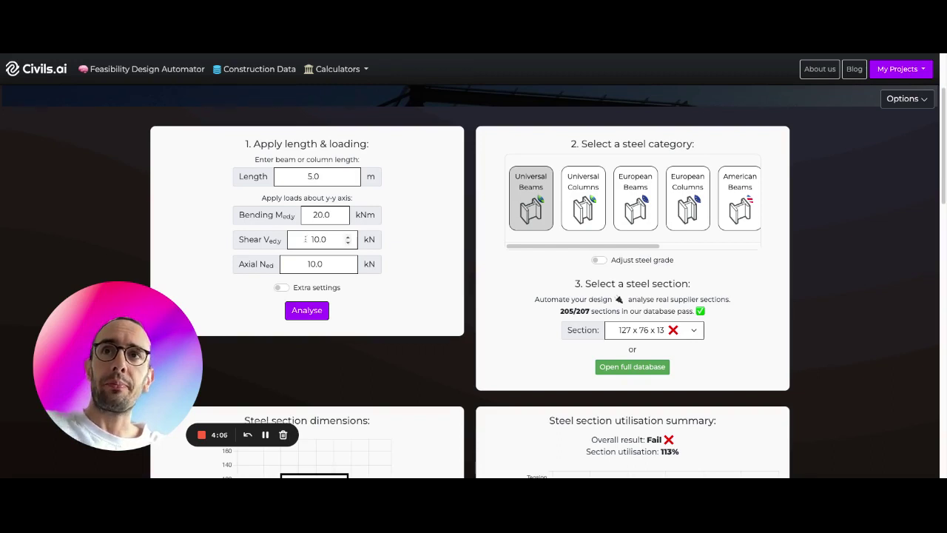
pyautogui.click(281, 288)
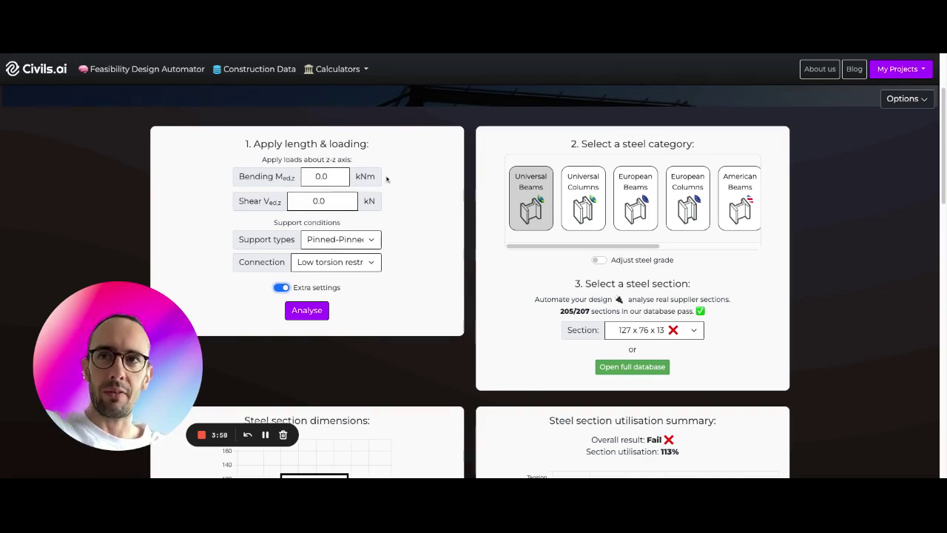
pyautogui.click(282, 287)
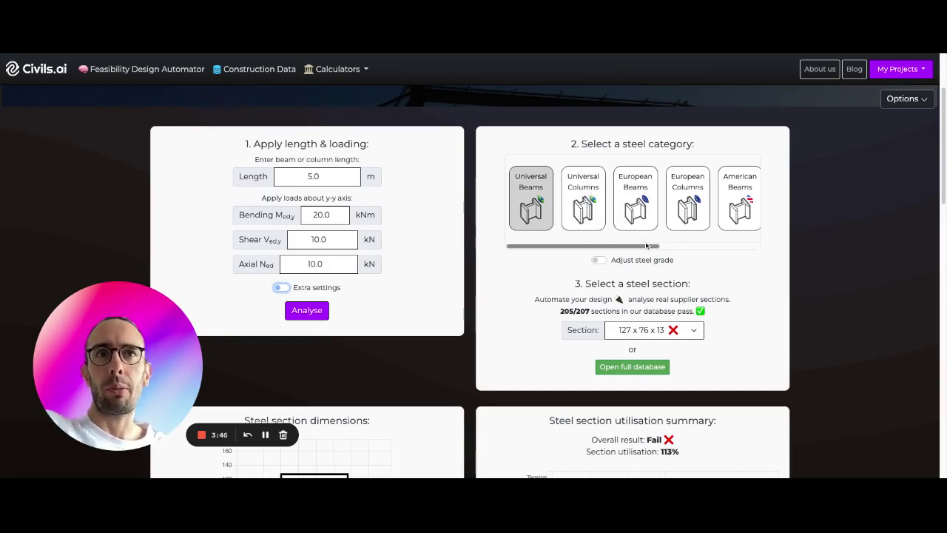
pyautogui.hscroll(3, 648, 248)
pyautogui.hscroll(2, 647, 248)
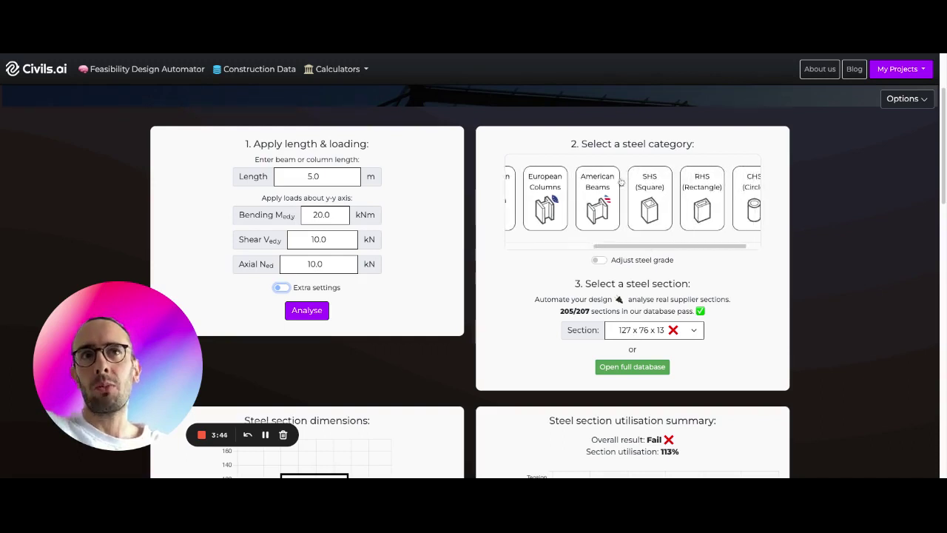
pyautogui.hscroll(1, 679, 248)
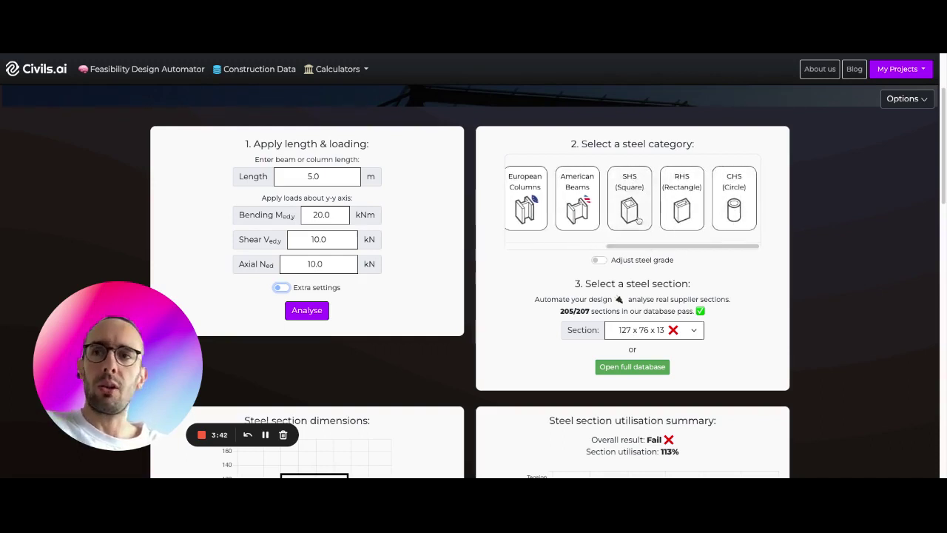
pyautogui.moveTo(654, 250); pyautogui.dragTo(515, 248)
pyautogui.click(637, 334)
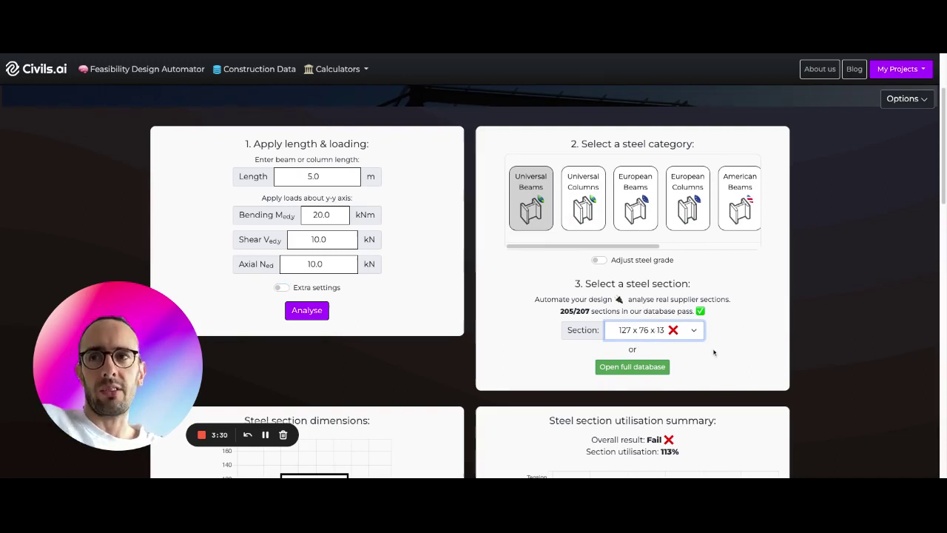
pyautogui.scroll(-4, 771, 349)
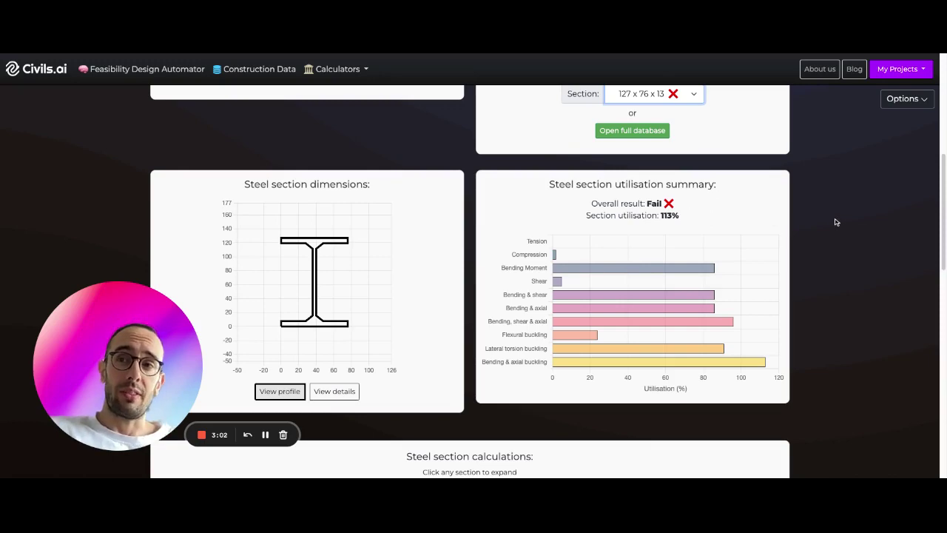
pyautogui.scroll(-5, 841, 289)
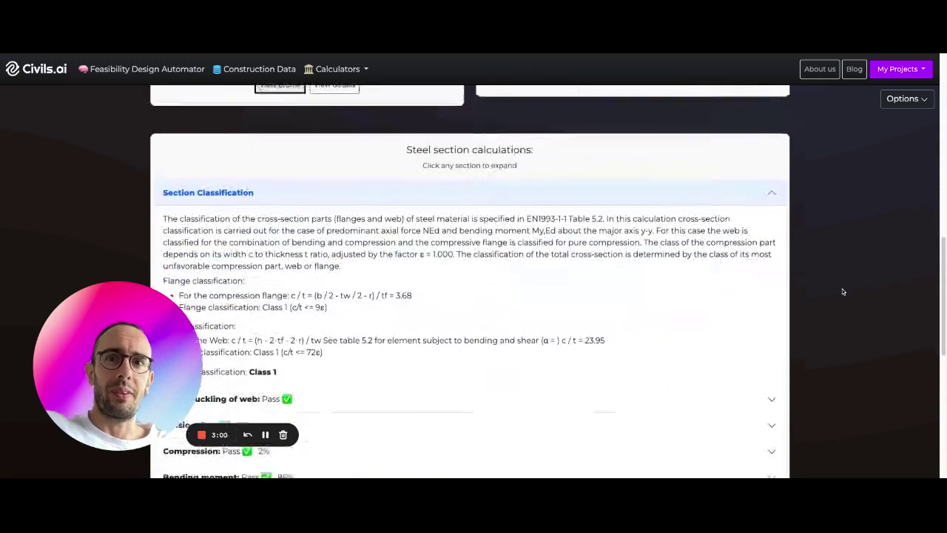
pyautogui.scroll(-2, 444, 255)
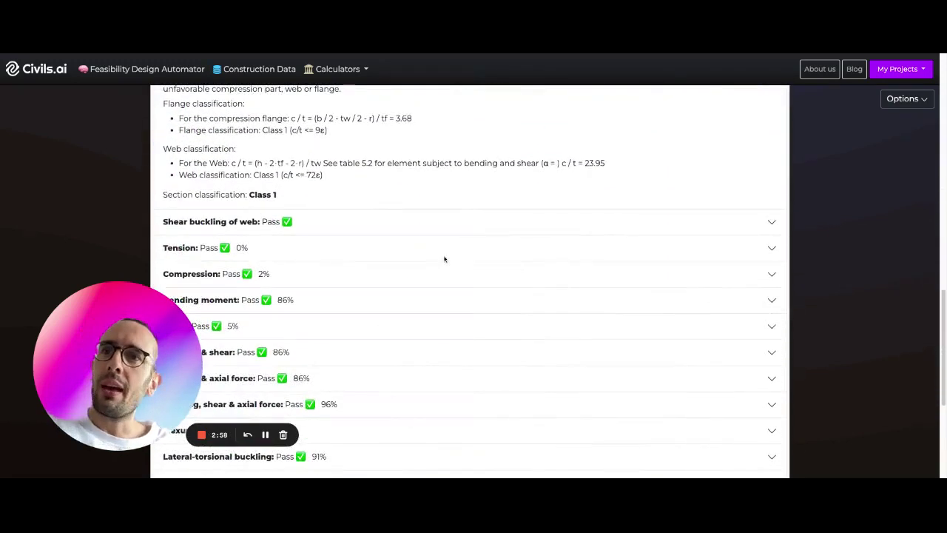
pyautogui.scroll(2, 444, 255)
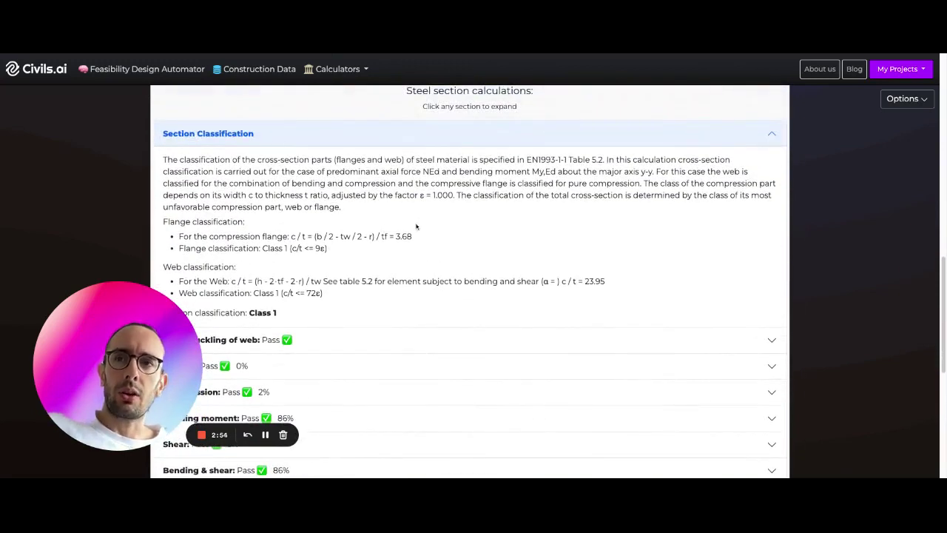
pyautogui.scroll(-3, 245, 147)
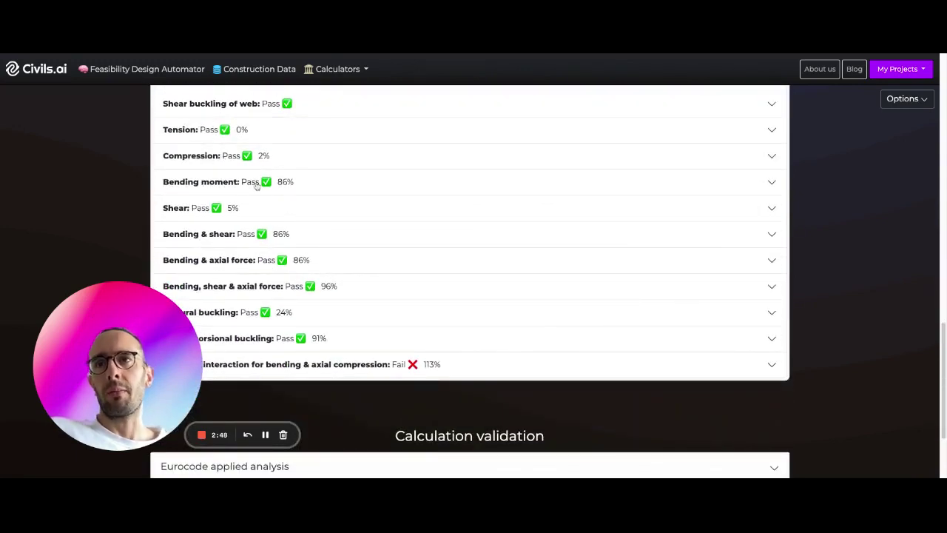
pyautogui.click(311, 287)
pyautogui.scroll(-2, 465, 254)
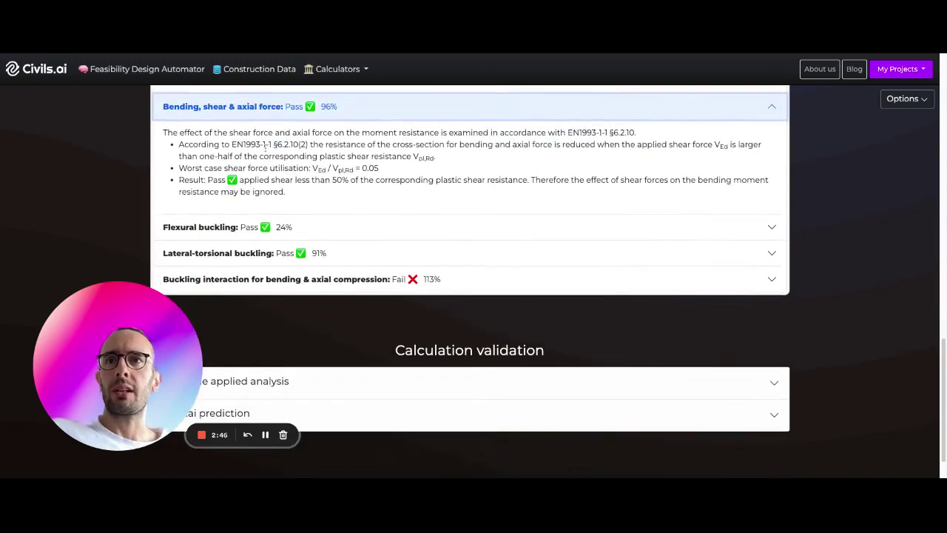
pyautogui.click(248, 230)
pyautogui.scroll(-2, 358, 218)
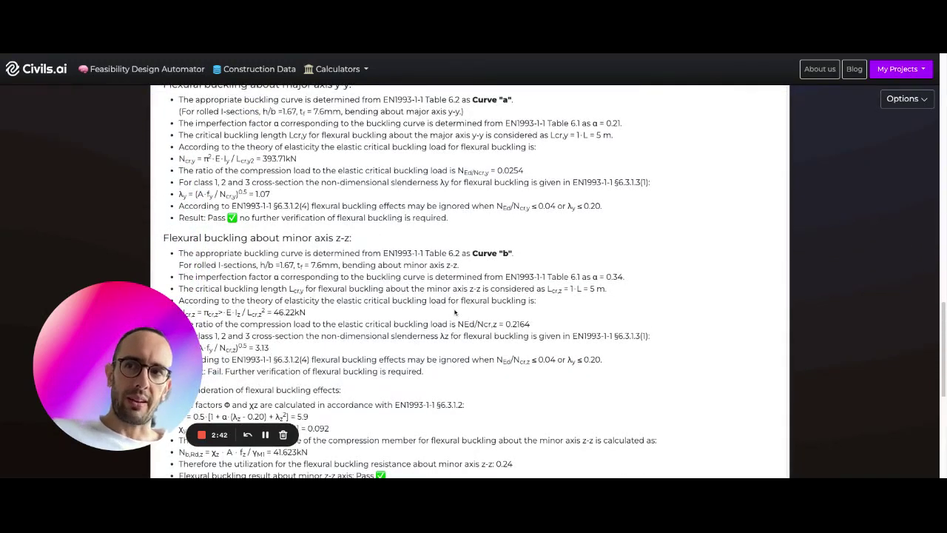
pyautogui.scroll(-3, 539, 285)
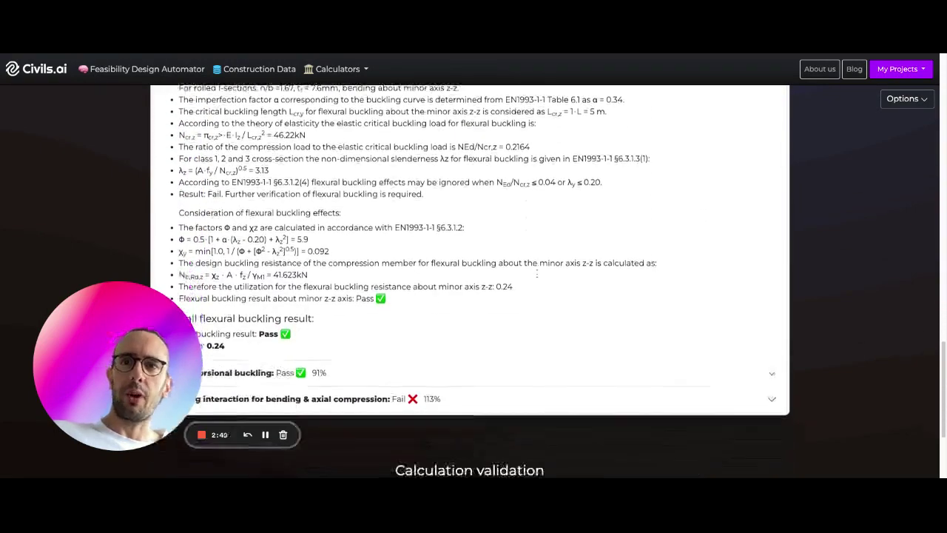
pyautogui.scroll(2, 538, 276)
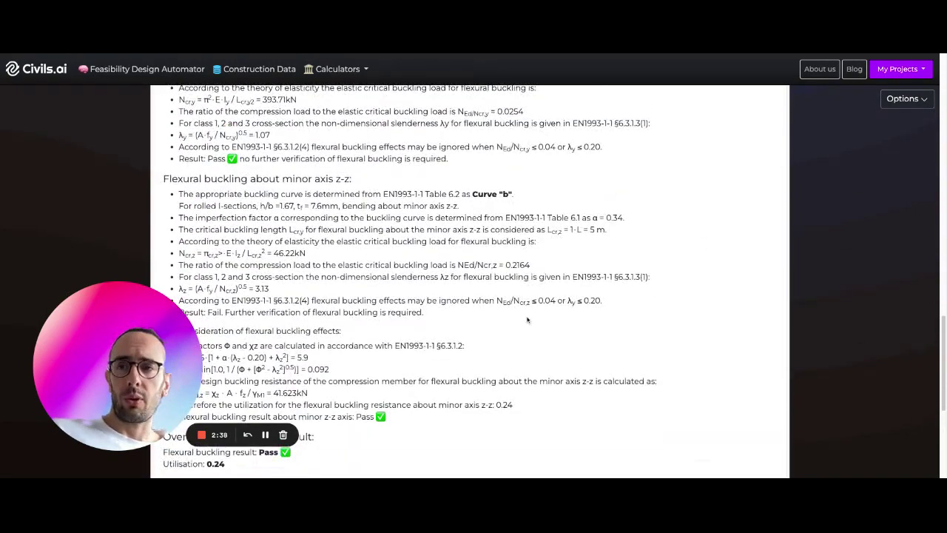
pyautogui.scroll(20, 527, 320)
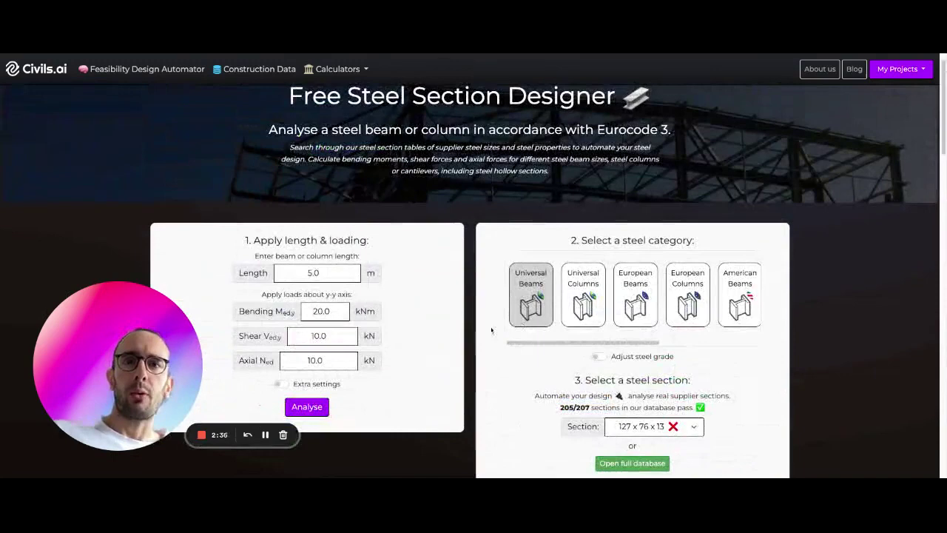
# Step: Change the bending moment Med,y to 300 kNm and rerun the analysis
pyautogui.scroll(-1, 491, 331)
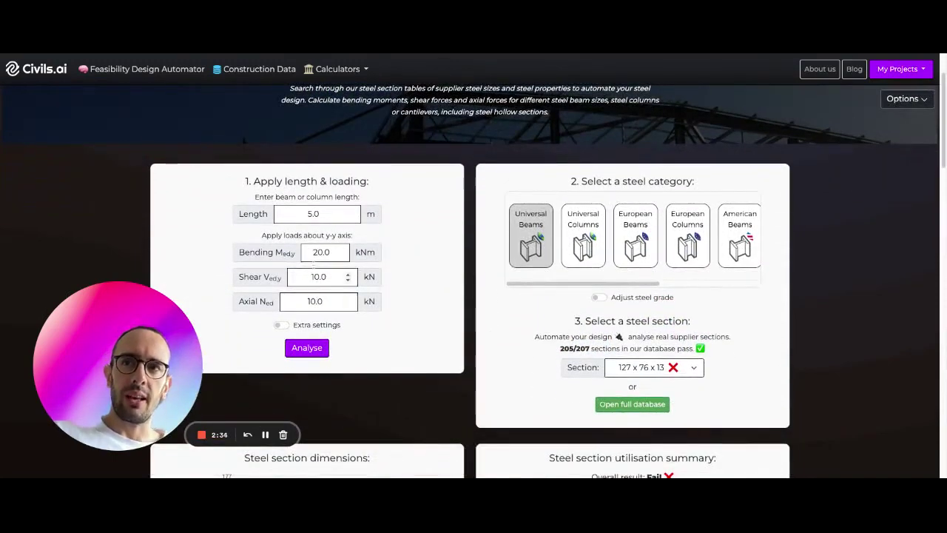
pyautogui.doubleClick(312, 252)
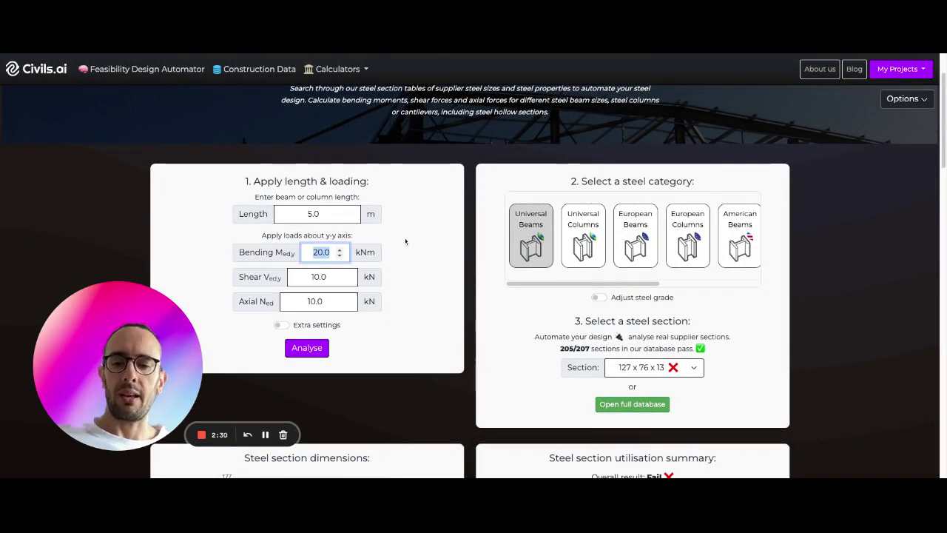
pyautogui.write('300')
pyautogui.press('Return')
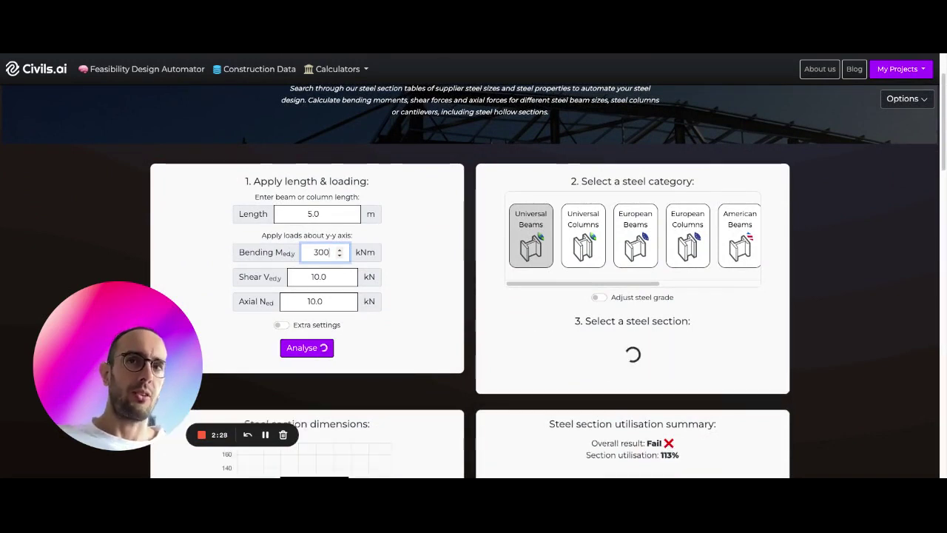
# Step: Open the Section dropdown and browse the available steel sections
pyautogui.click(678, 368)
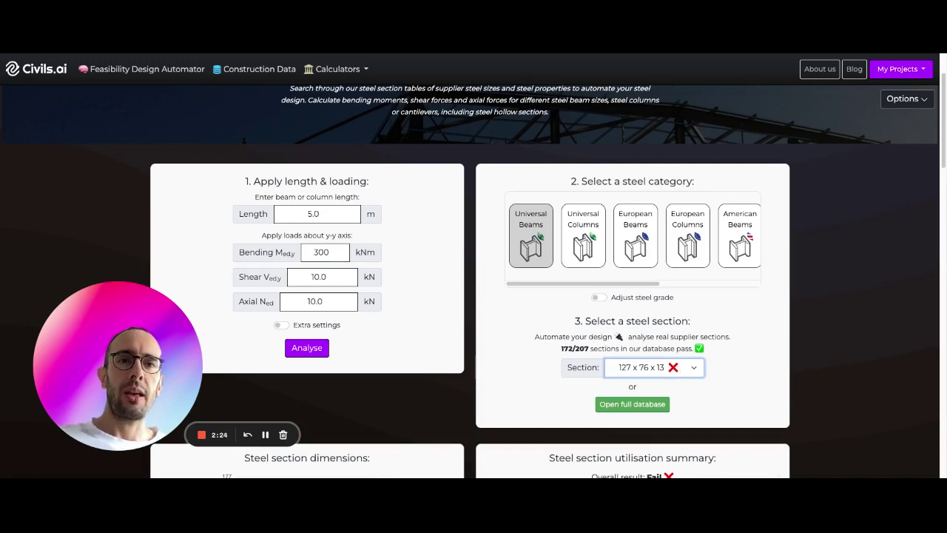
pyautogui.scroll(-4, 676, 296)
pyautogui.scroll(2, 677, 250)
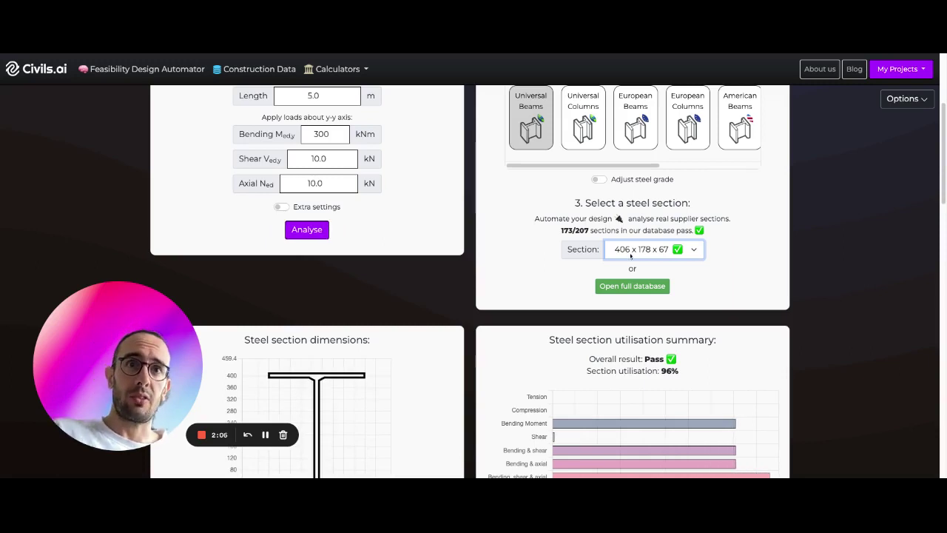
# Step: Review the 406 x 178 x 67 utilisation chart: combined checks near 96%, lateral torsional buckling about 88%
pyautogui.scroll(-2, 683, 271)
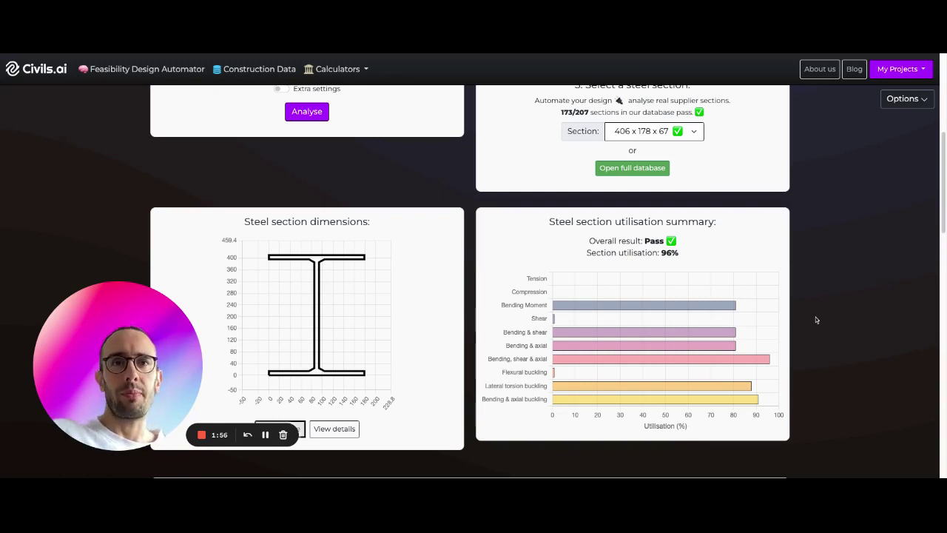
pyautogui.scroll(3, 815, 317)
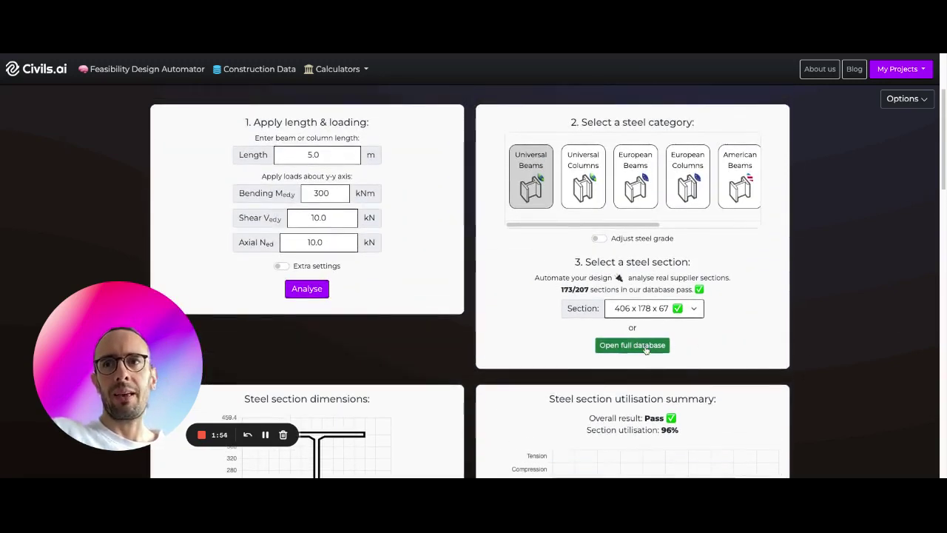
# Step: Open the full Universal Beams database and browse its section properties columns and rows
pyautogui.click(608, 346)
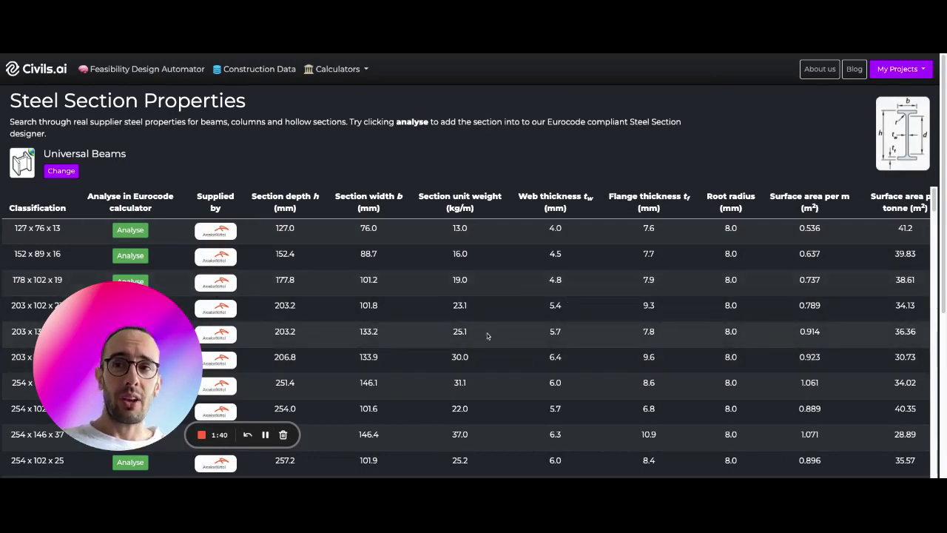
pyautogui.hscroll(10, 576, 337)
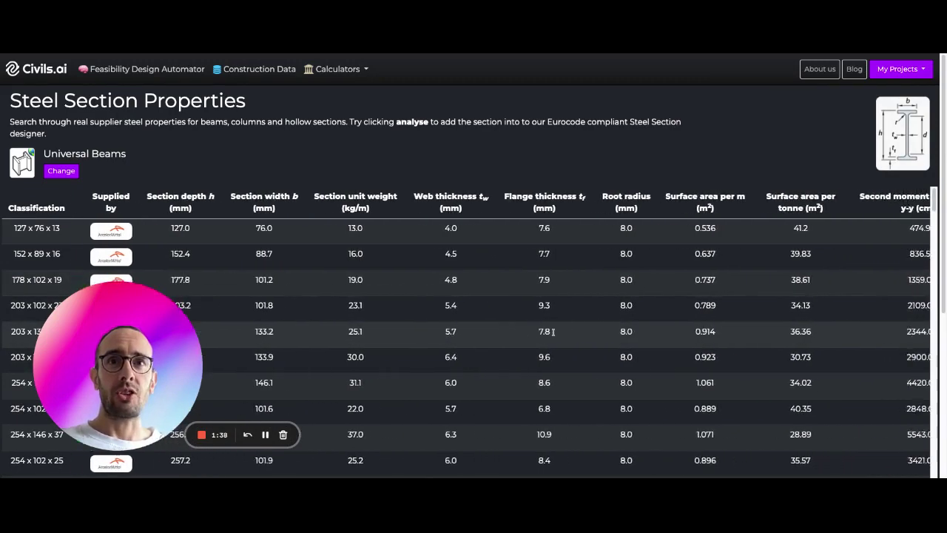
pyautogui.hscroll(3, 557, 334)
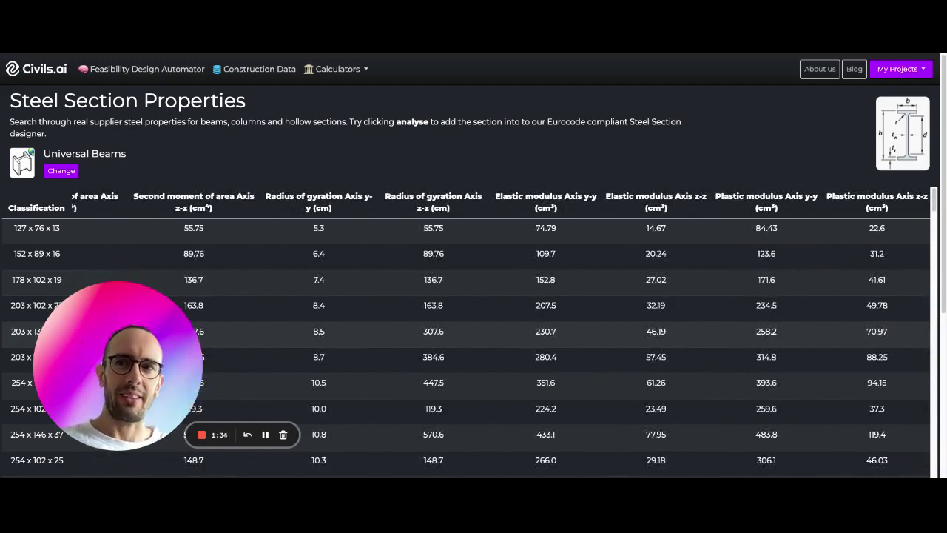
pyautogui.hscroll(-13, 558, 310)
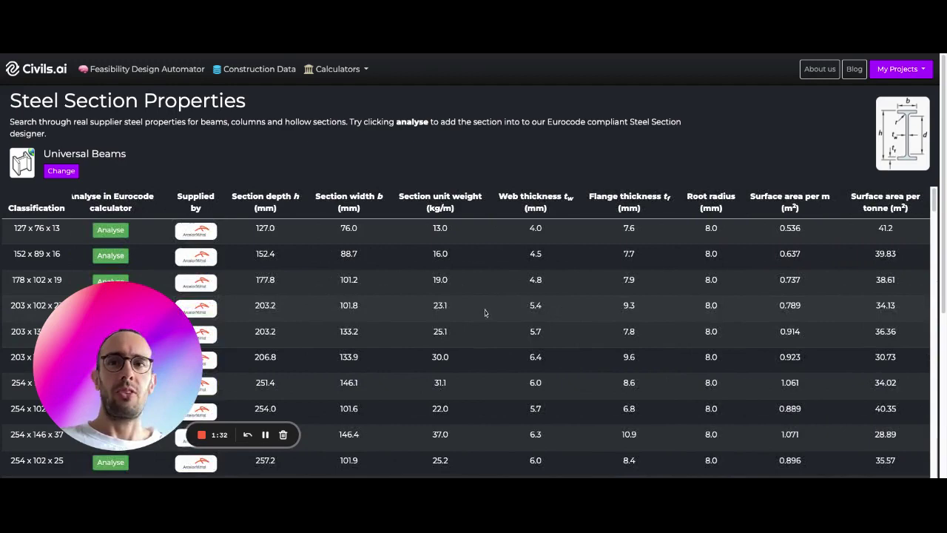
pyautogui.scroll(-3, 407, 298)
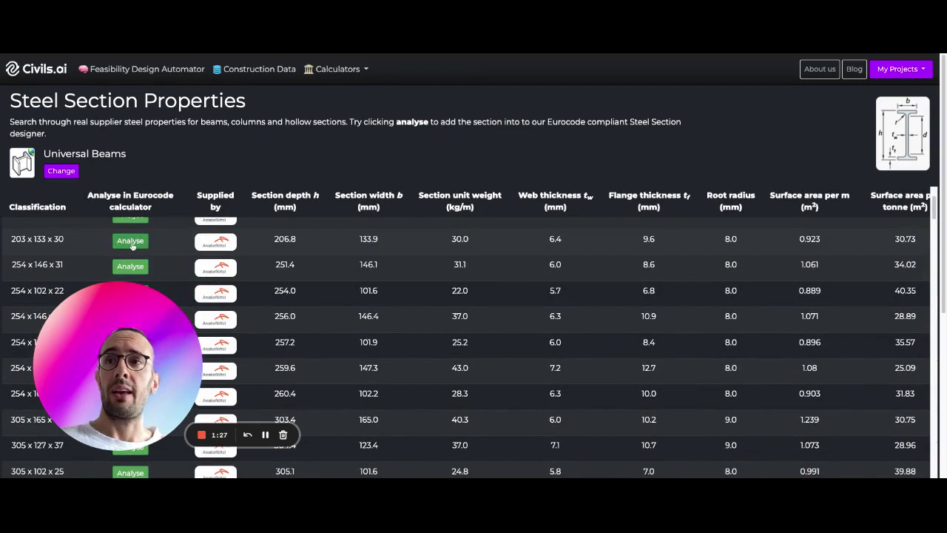
# Step: Analyse the 203 x 133 x 30 beam, which passes at 27% utilisation
pyautogui.click(131, 241)
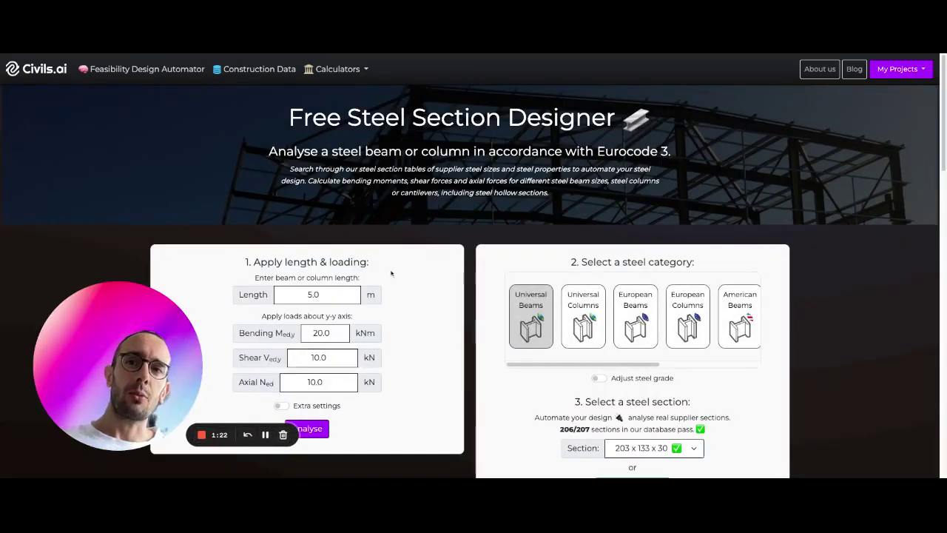
pyautogui.scroll(-2, 499, 263)
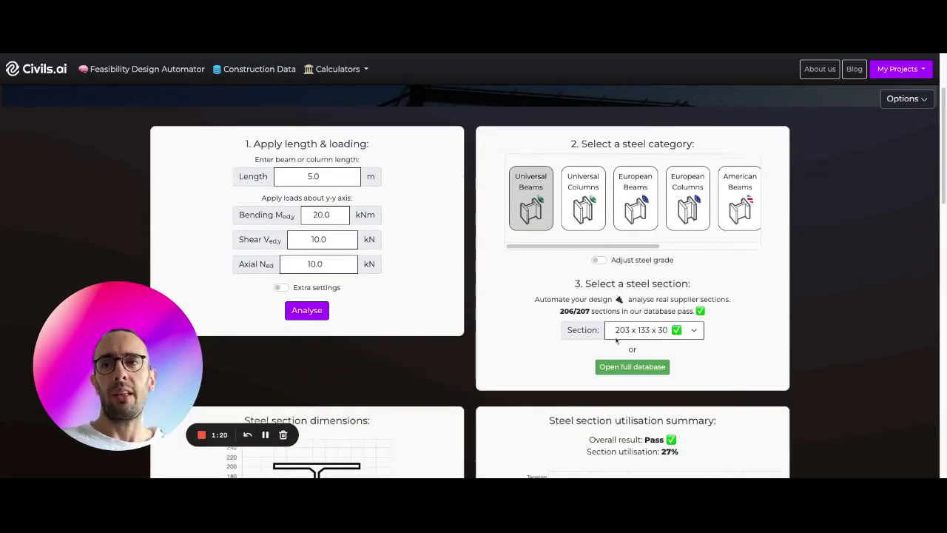